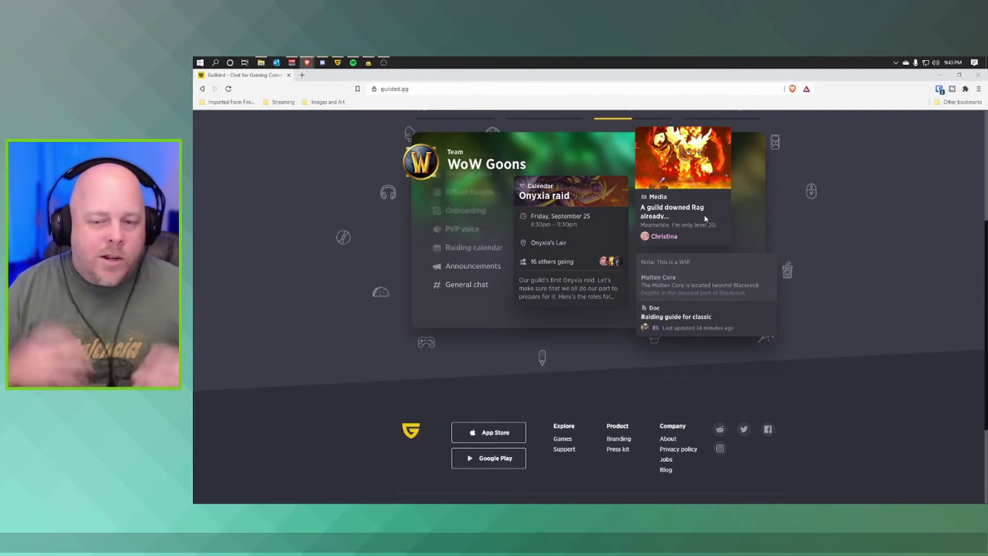
# - Sign up for a new Guilded account, submit the account details and dismiss the browser's offer to save the password
pyautogui.scroll(4, 704, 217)
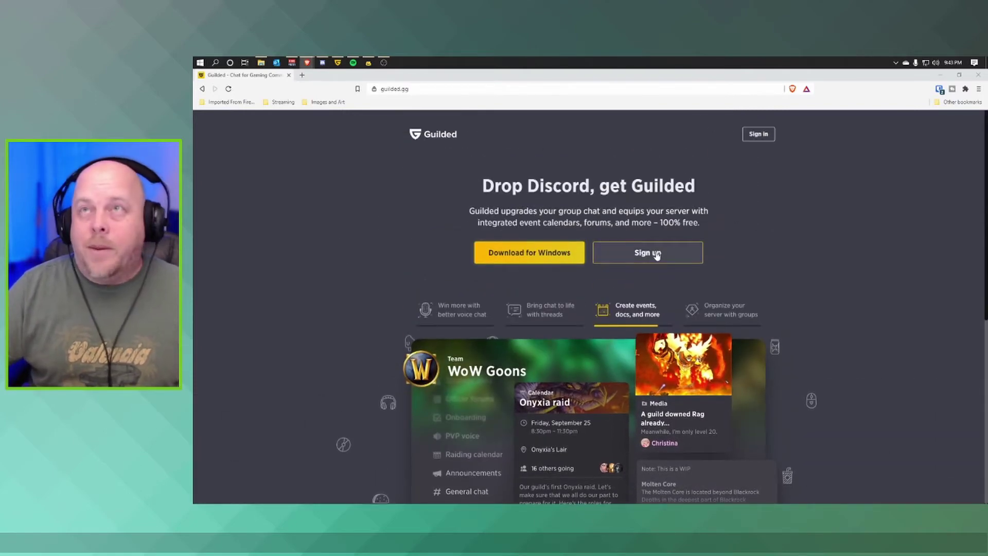
pyautogui.click(654, 255)
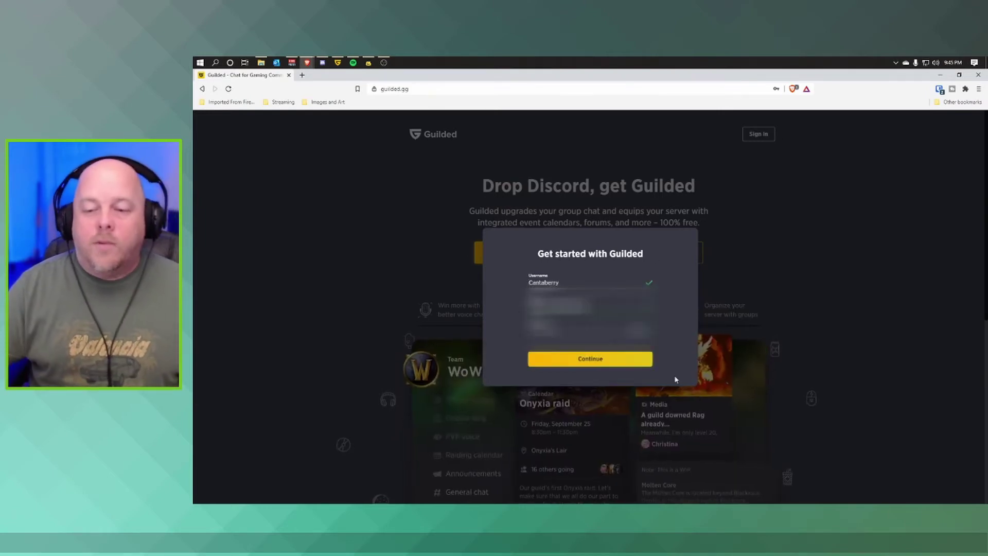
pyautogui.click(619, 367)
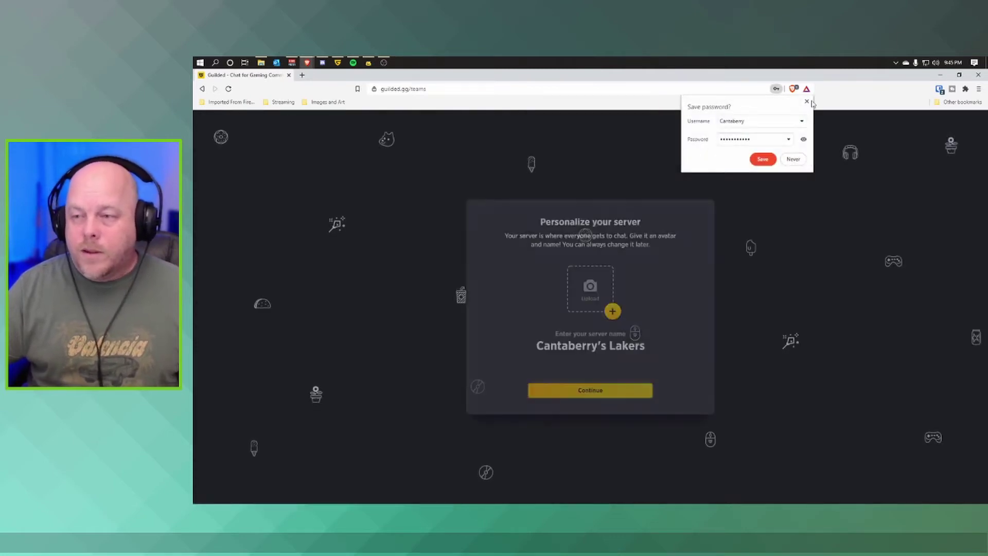
pyautogui.click(811, 106)
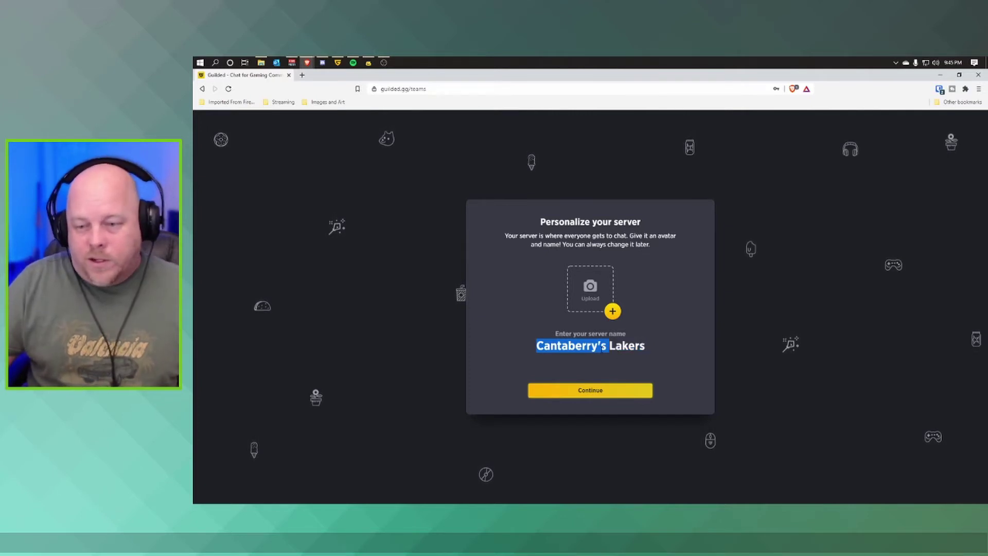
# - Replace the suggested server name with "Test Server Huzzah"
pyautogui.tripleClick(603, 348)
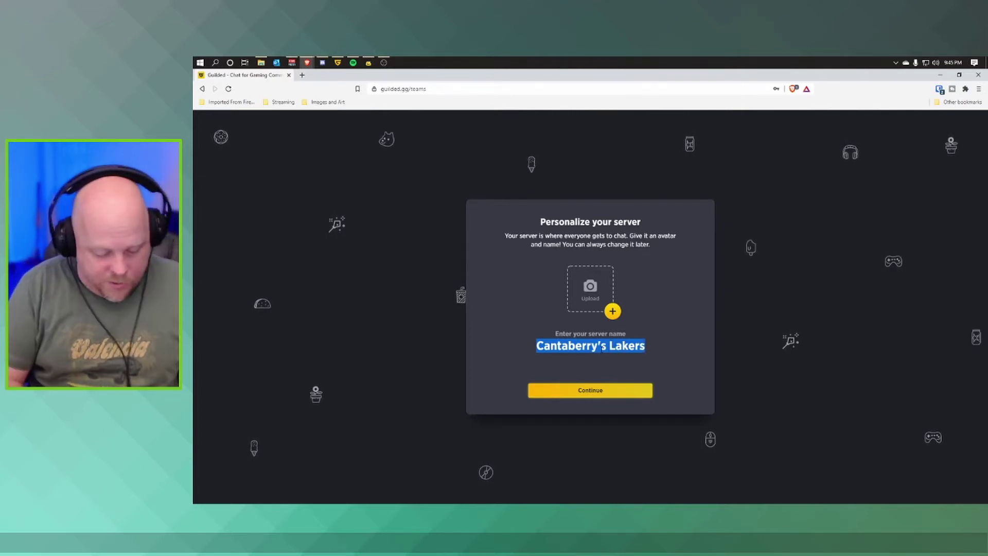
pyautogui.write('Test Server')
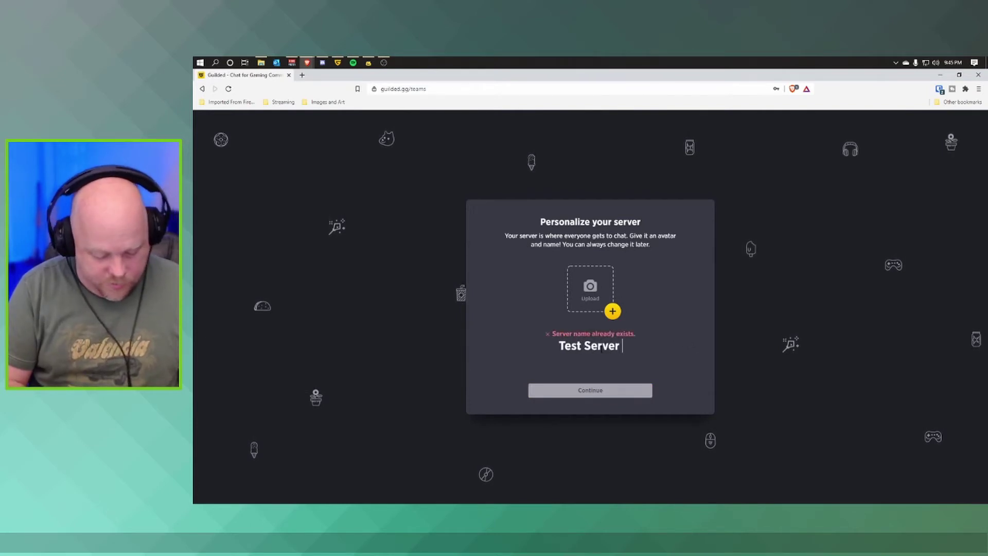
pyautogui.write(' Huzzah')
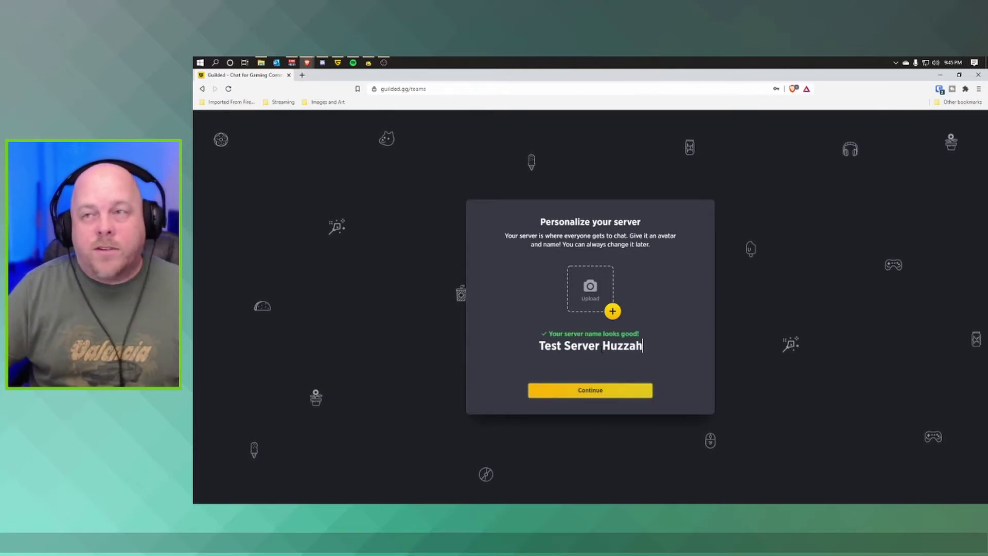
# - Upload the Fallout 76 image from the file explorer as the server avatar and continue the setup
pyautogui.click(598, 297)
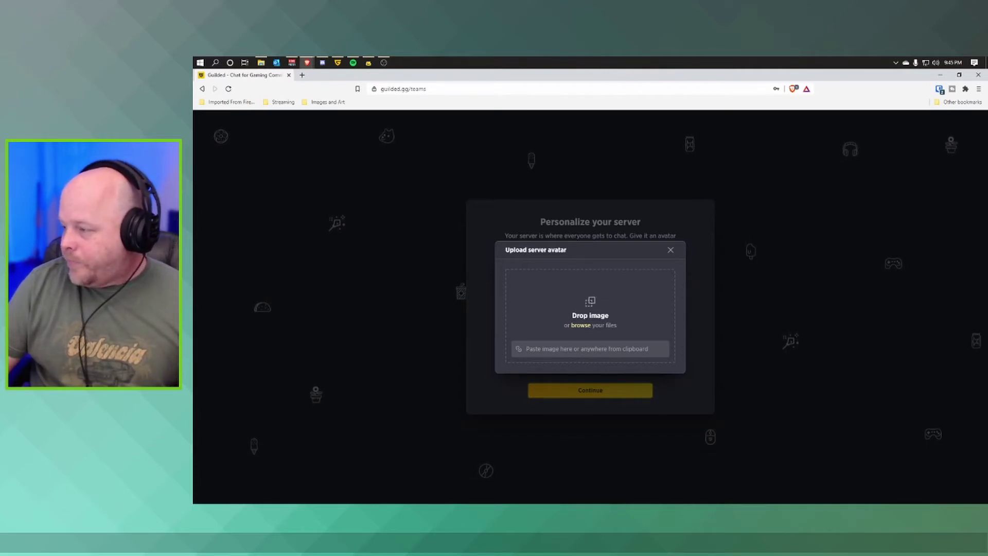
pyautogui.hotkey('alt', 'Tab')
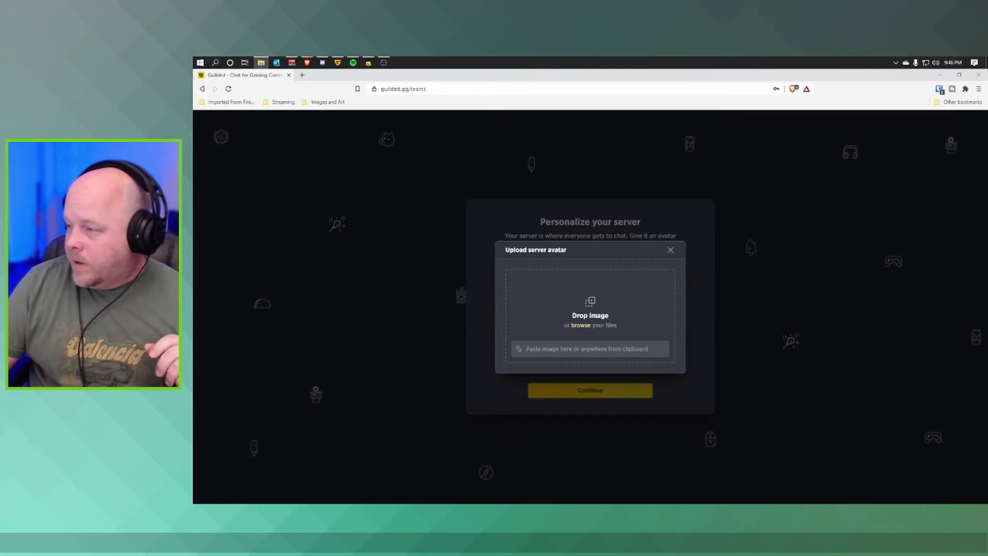
pyautogui.moveTo(713, 340); pyautogui.dragTo(560, 323)
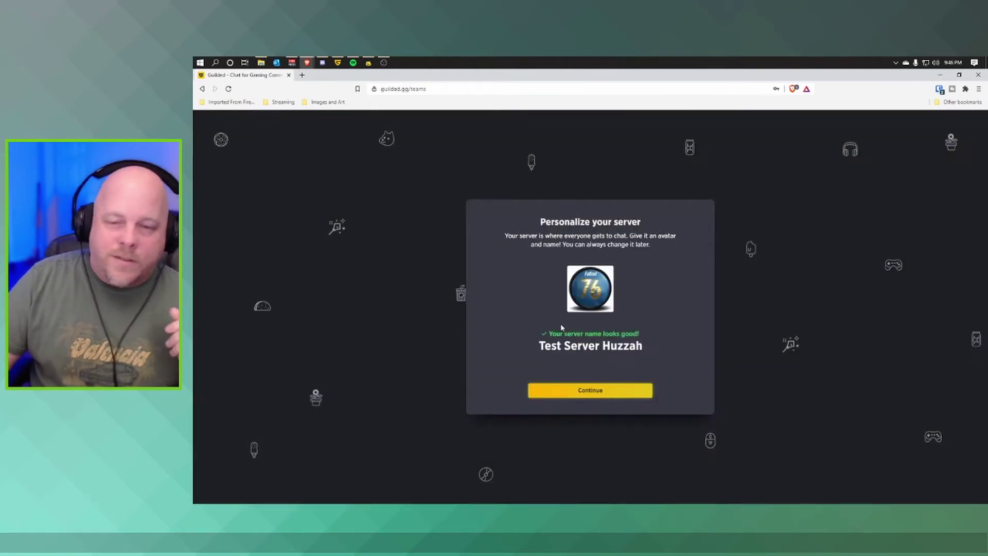
pyautogui.click(615, 389)
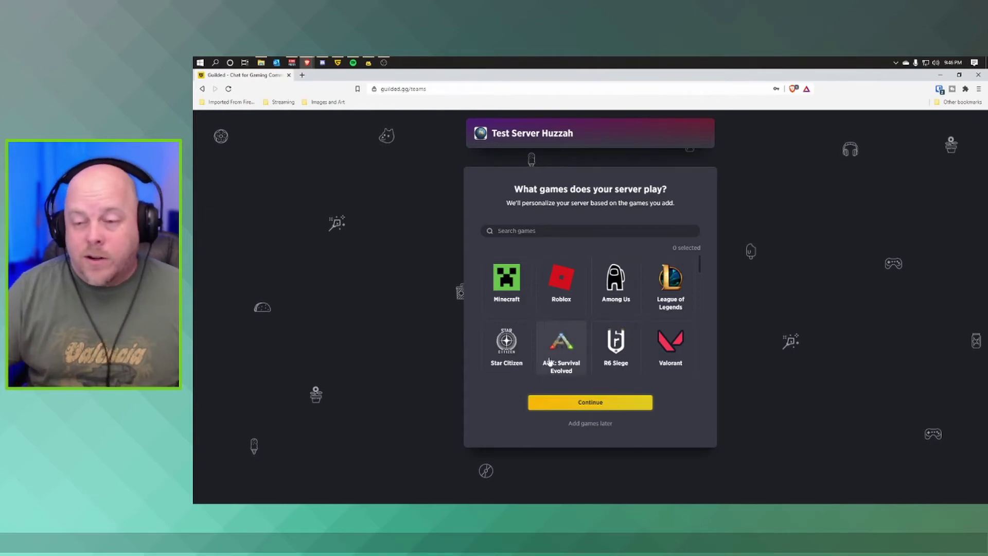
# - Finish the server setup without adding any games or inviting people, and open the new server
pyautogui.click(491, 280)
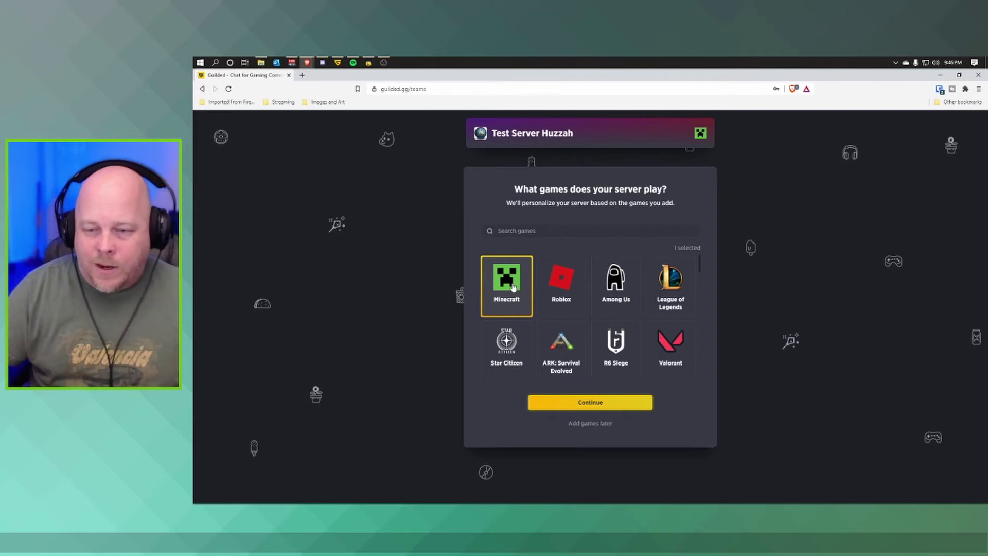
pyautogui.click(513, 287)
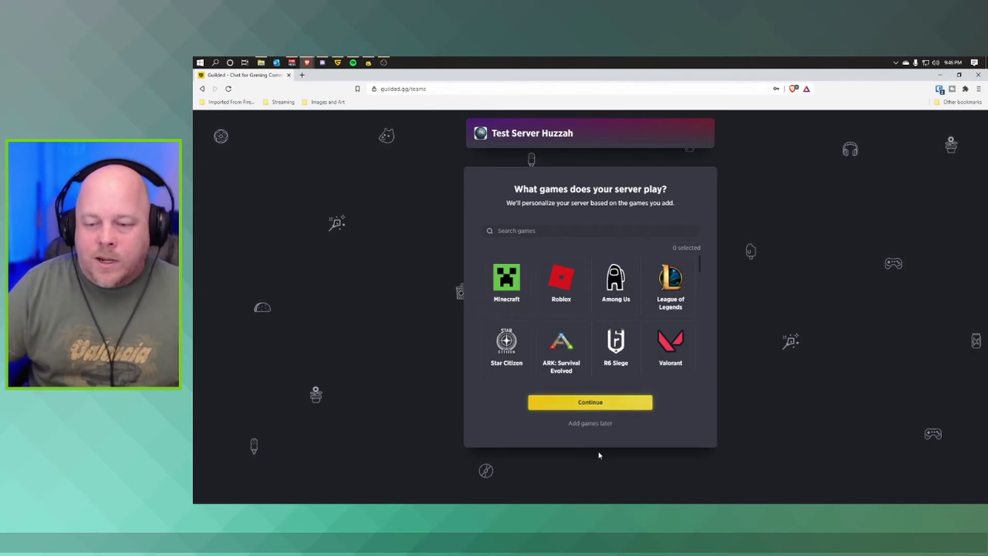
pyautogui.click(591, 424)
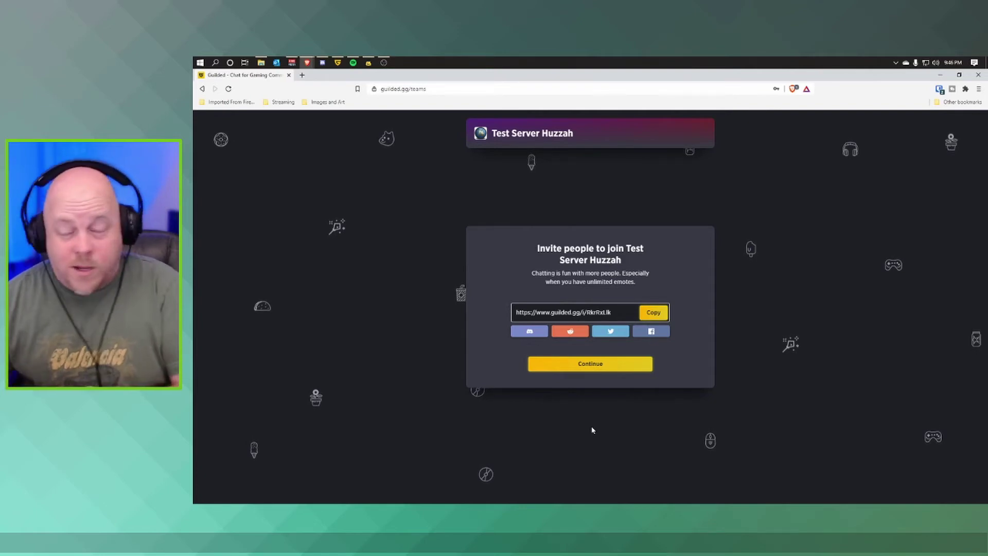
pyautogui.click(602, 374)
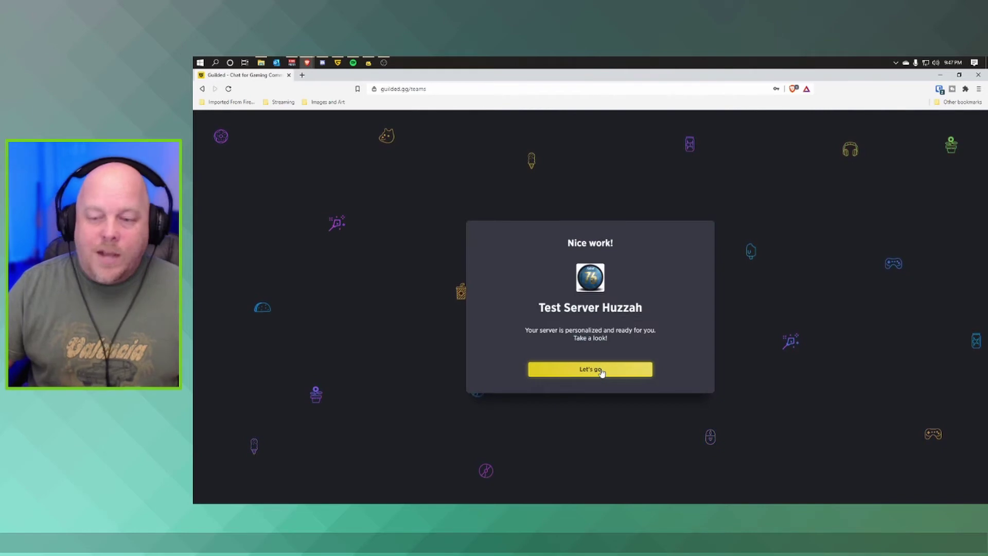
pyautogui.click(610, 371)
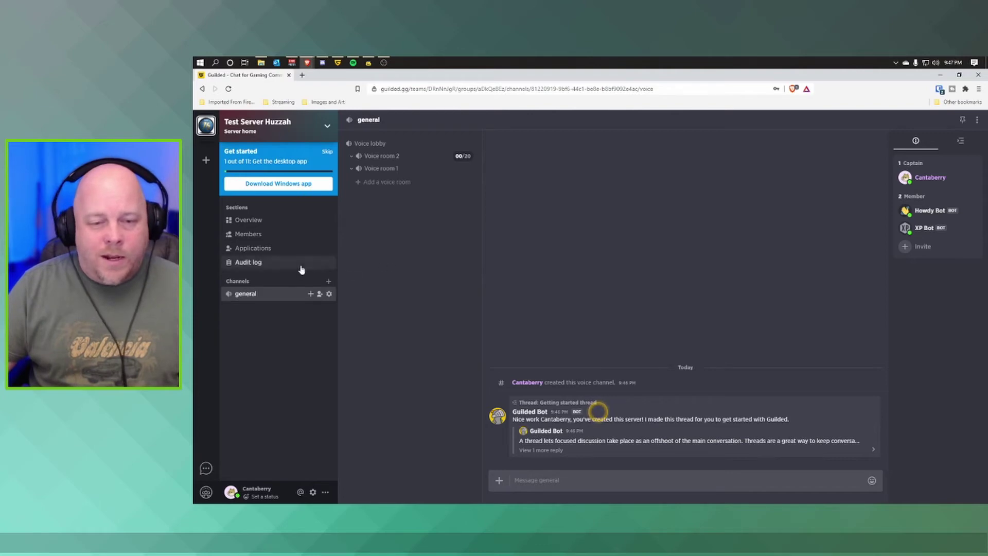
# - Create a public channel of type Chat named "General Chat" in the server
pyautogui.click(329, 283)
pyautogui.moveTo(582, 260)
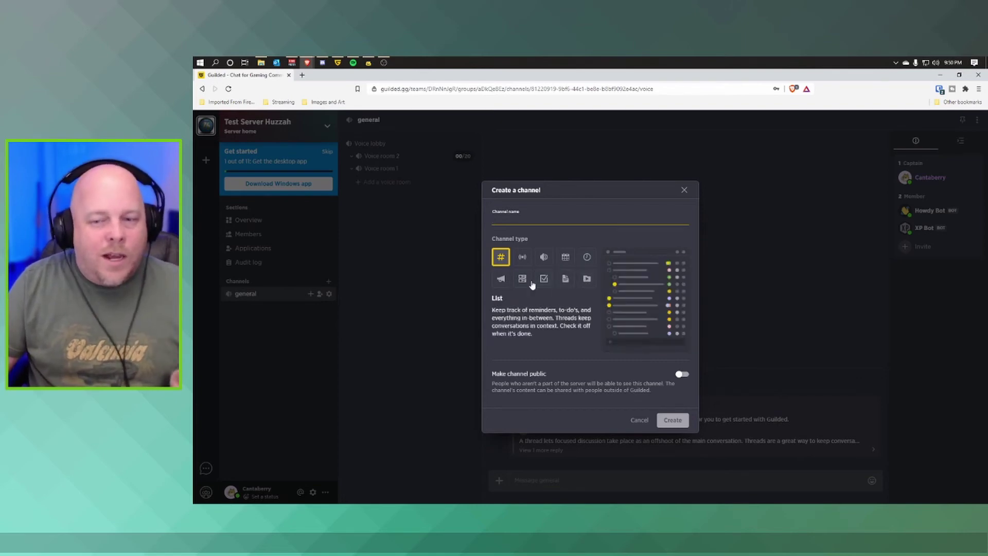
pyautogui.click(502, 260)
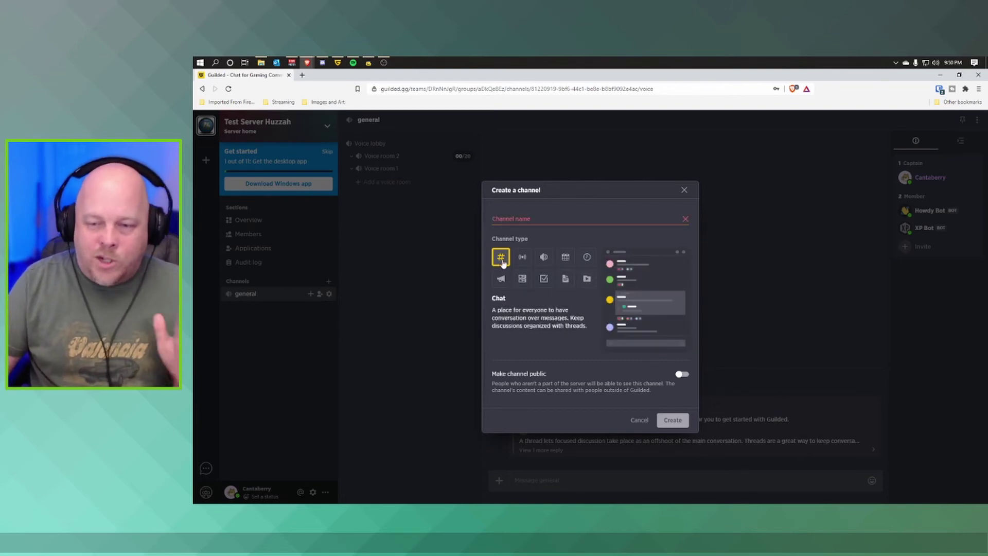
pyautogui.click(523, 220)
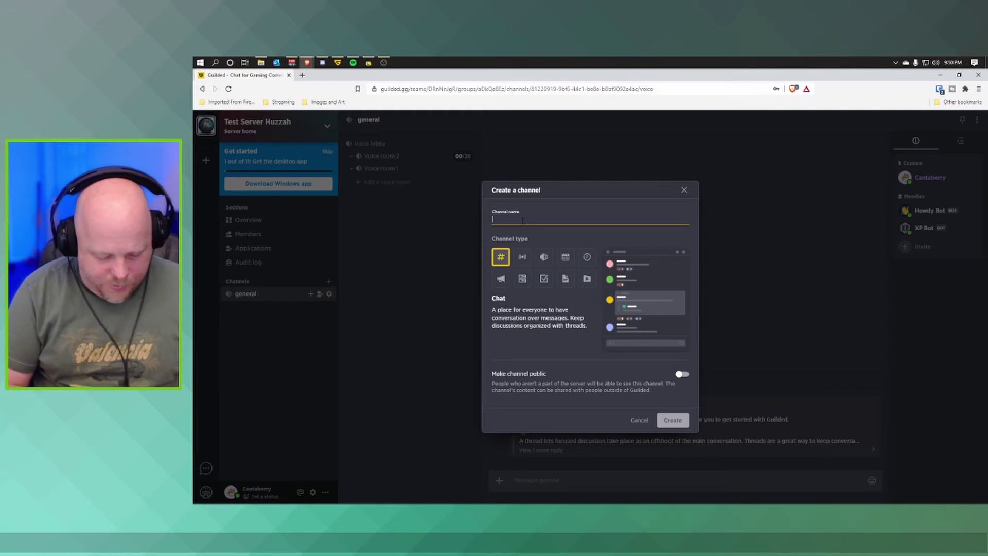
pyautogui.write('General')
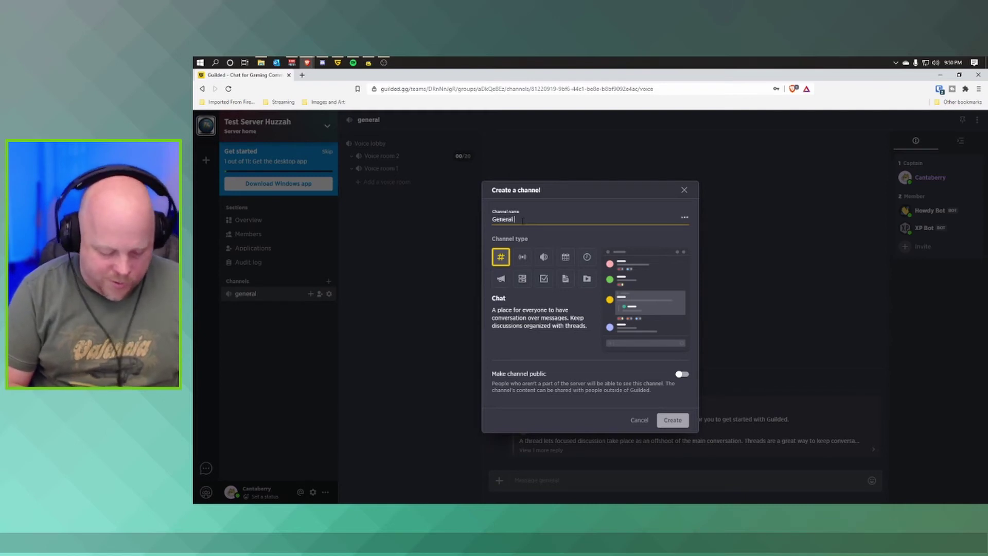
pyautogui.write(' Chat')
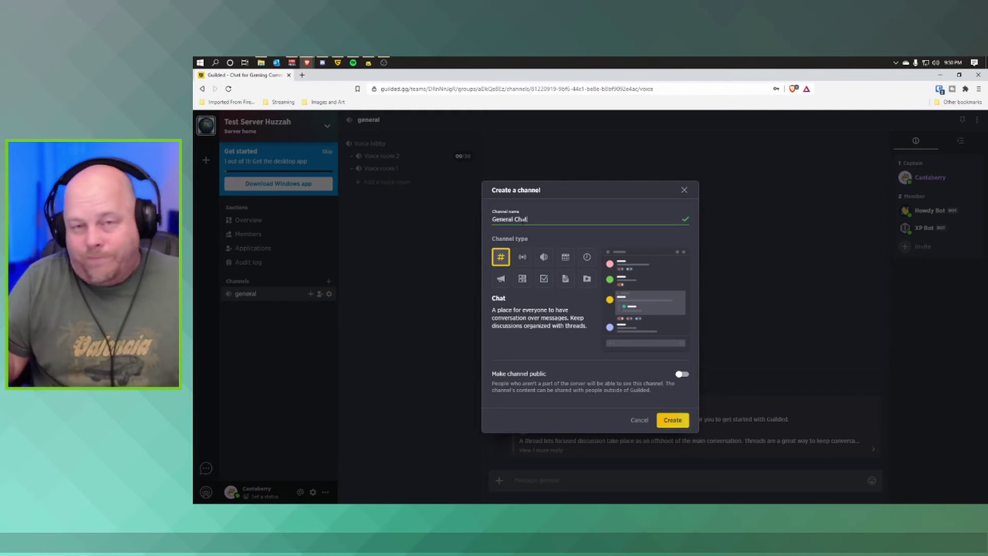
pyautogui.click(678, 381)
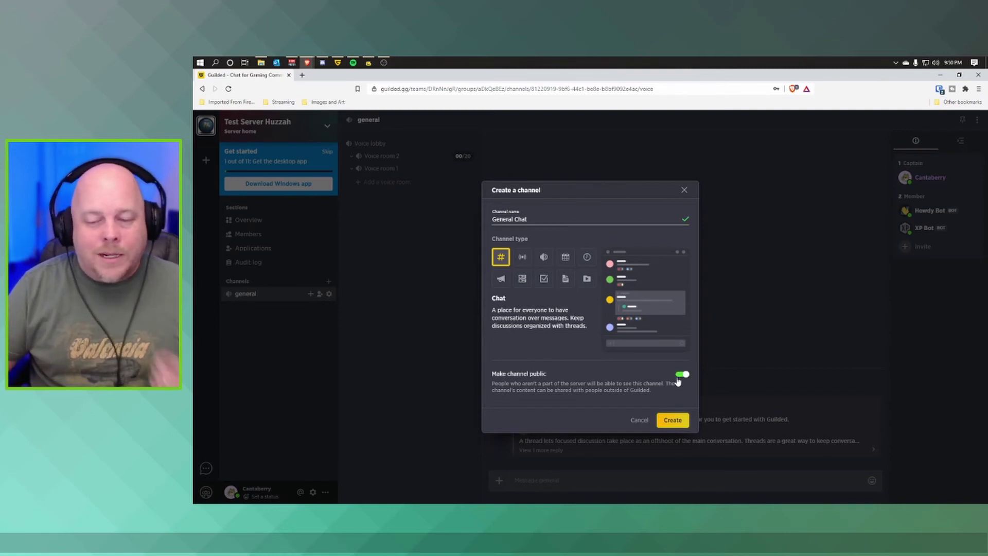
pyautogui.click(667, 424)
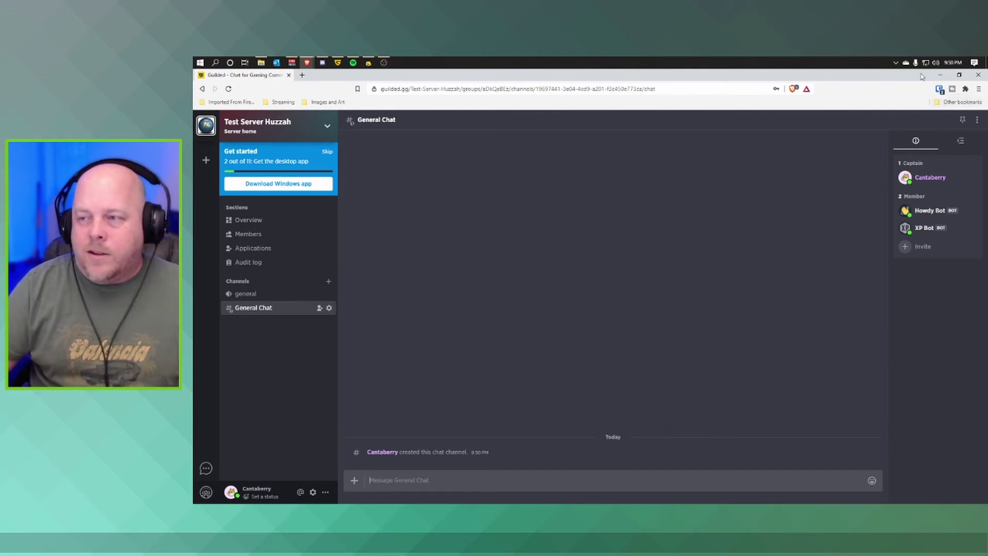
# - Switch from the browser to the Guilded desktop app, log in to the account and open the general voice channel
pyautogui.click(940, 75)
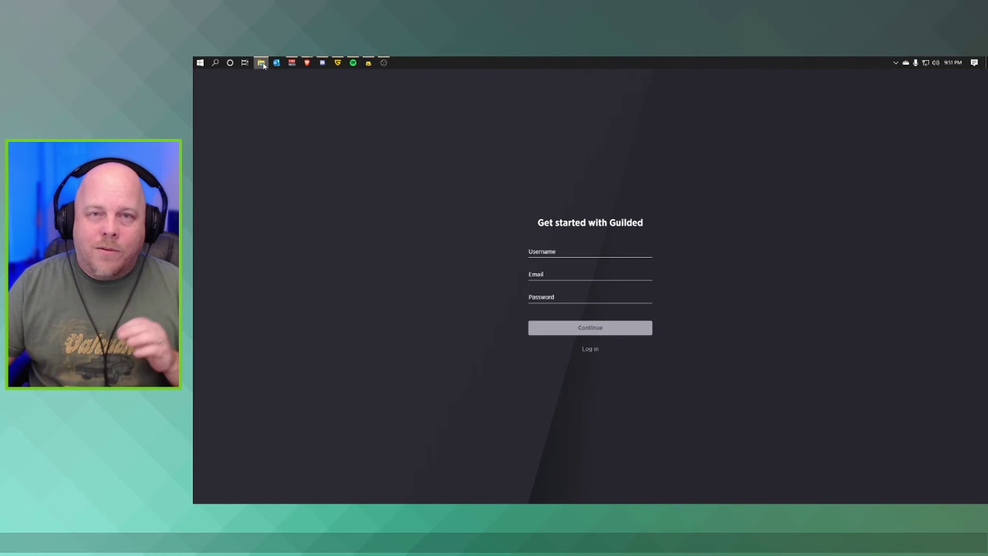
pyautogui.moveTo(263, 65)
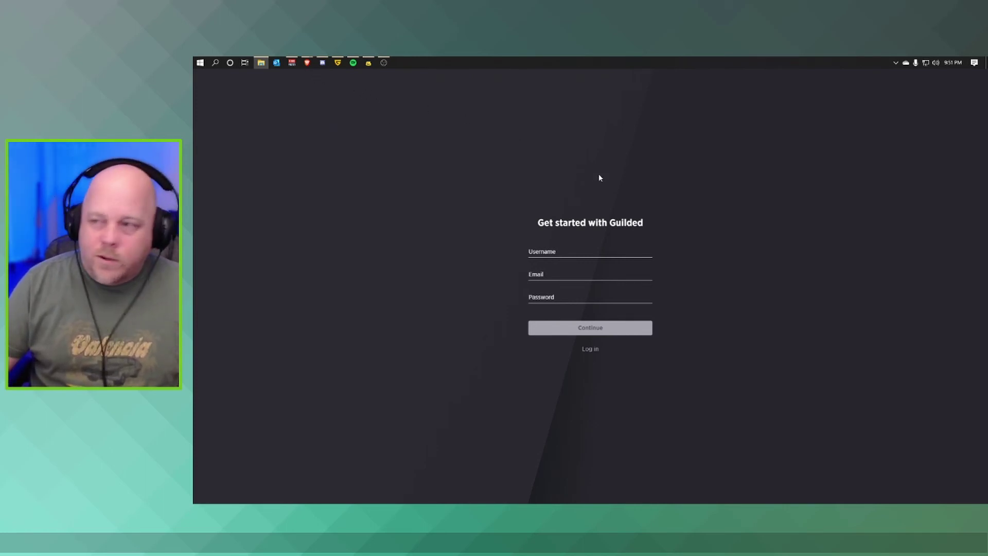
pyautogui.click(591, 349)
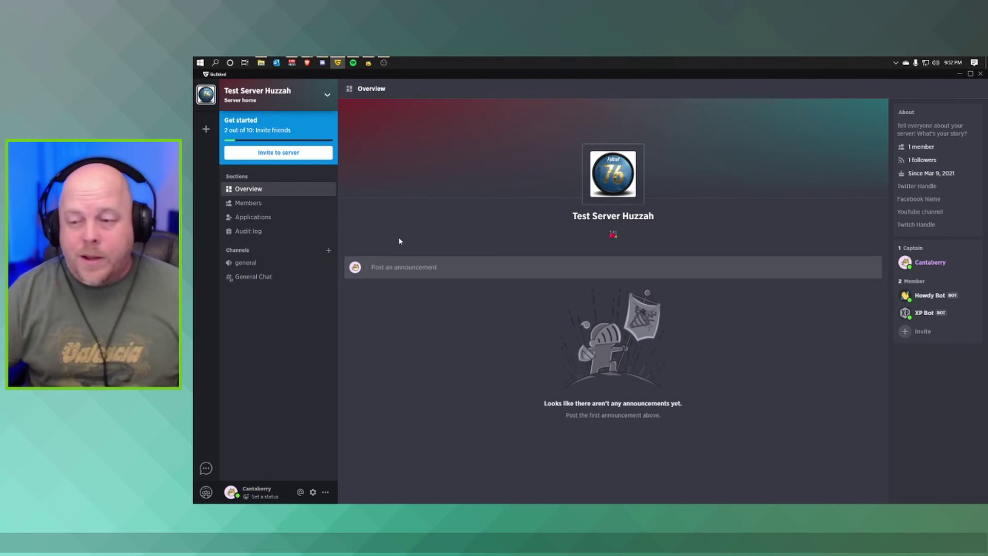
pyautogui.click(242, 263)
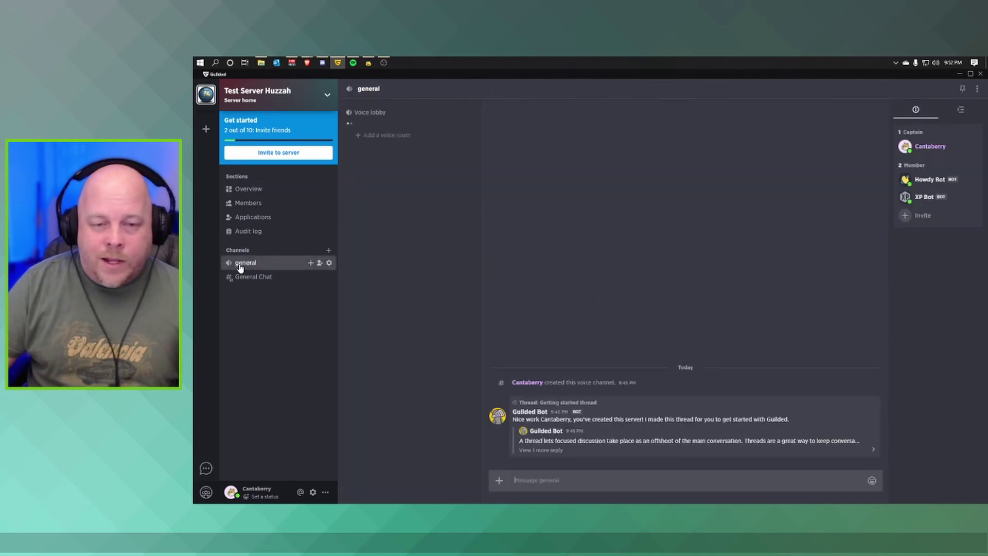
# - Create a public channel of type Media named "Random"
pyautogui.click(328, 251)
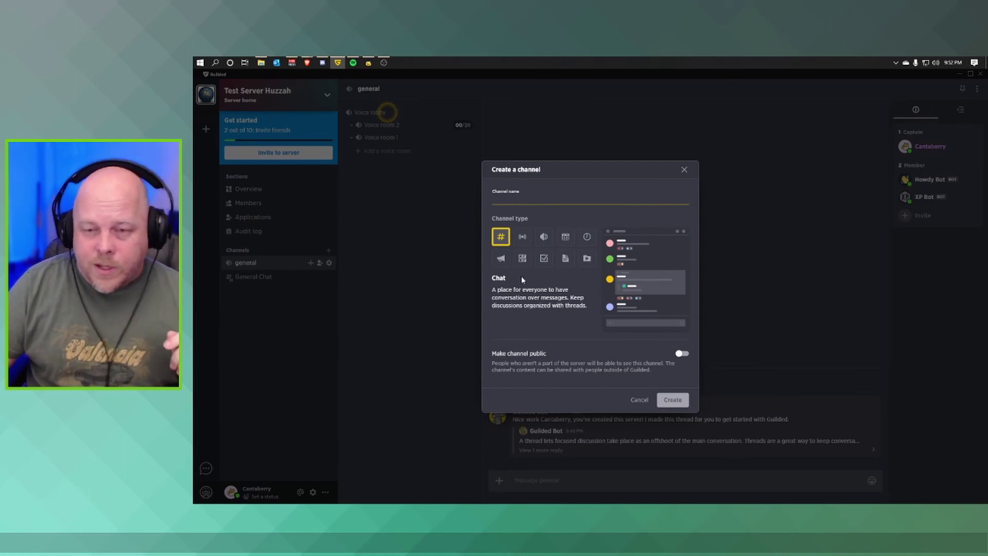
pyautogui.click(586, 258)
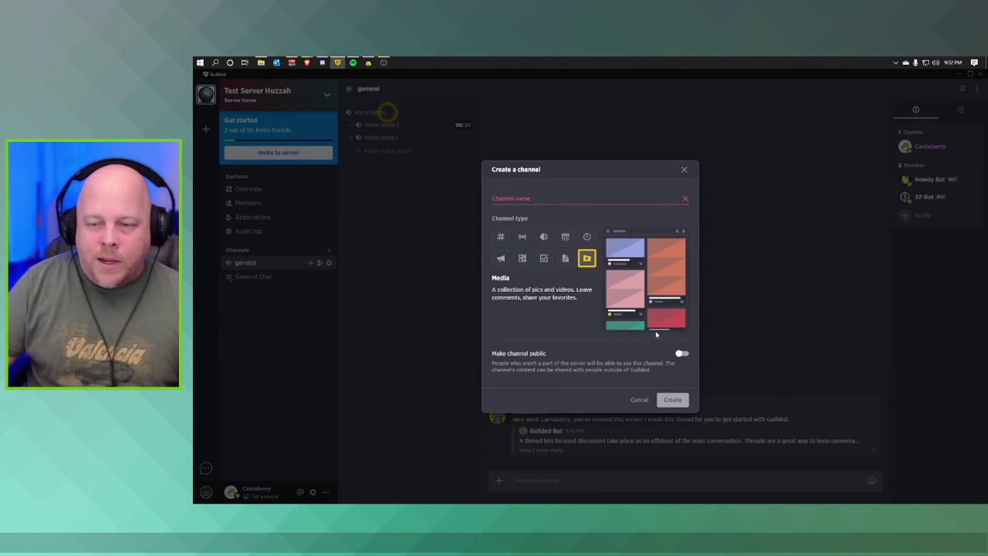
pyautogui.click(532, 198)
pyautogui.write('R')
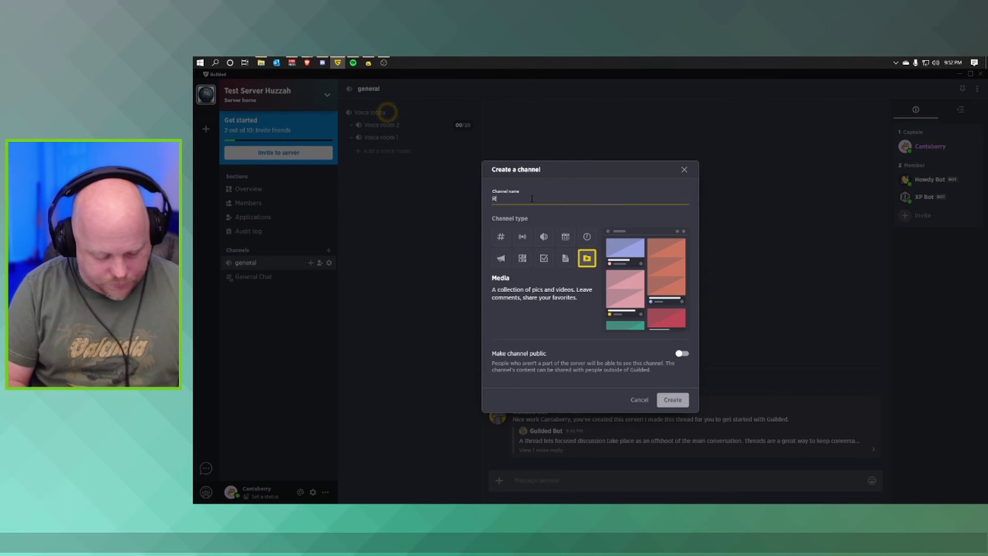
pyautogui.write('andom')
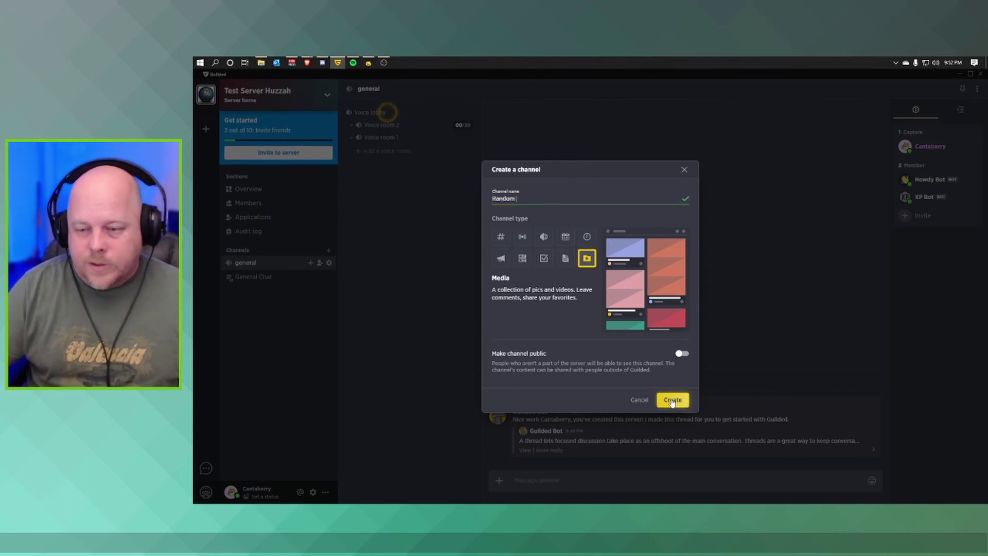
pyautogui.click(682, 355)
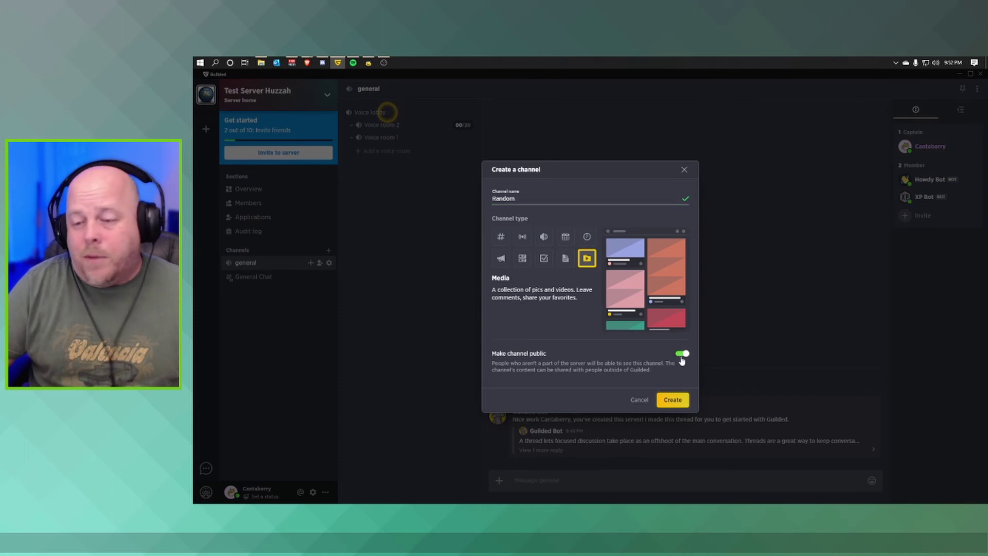
pyautogui.click(673, 400)
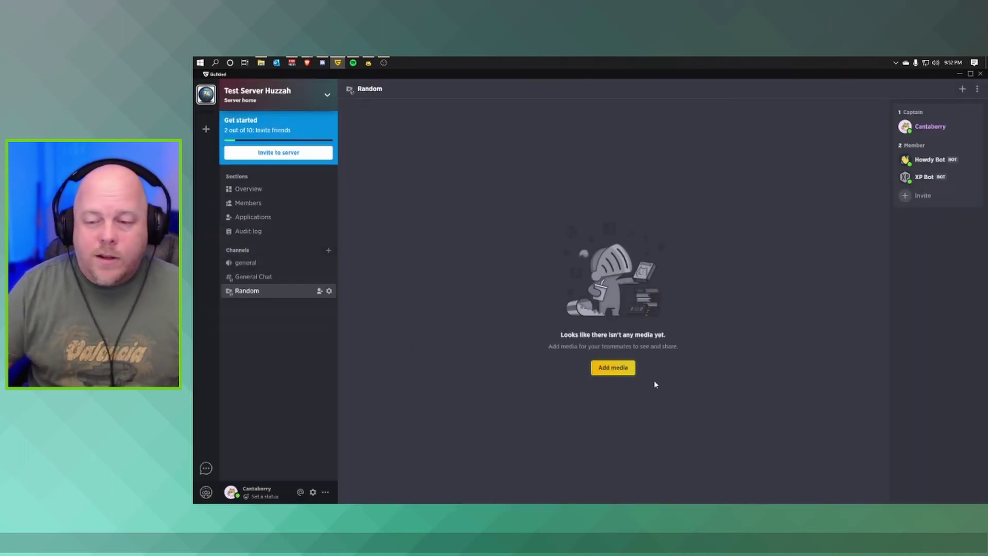
# - Add the Fallout 76 icon image to the Random media channel with the title "Server Icon Yeah"
pyautogui.click(622, 369)
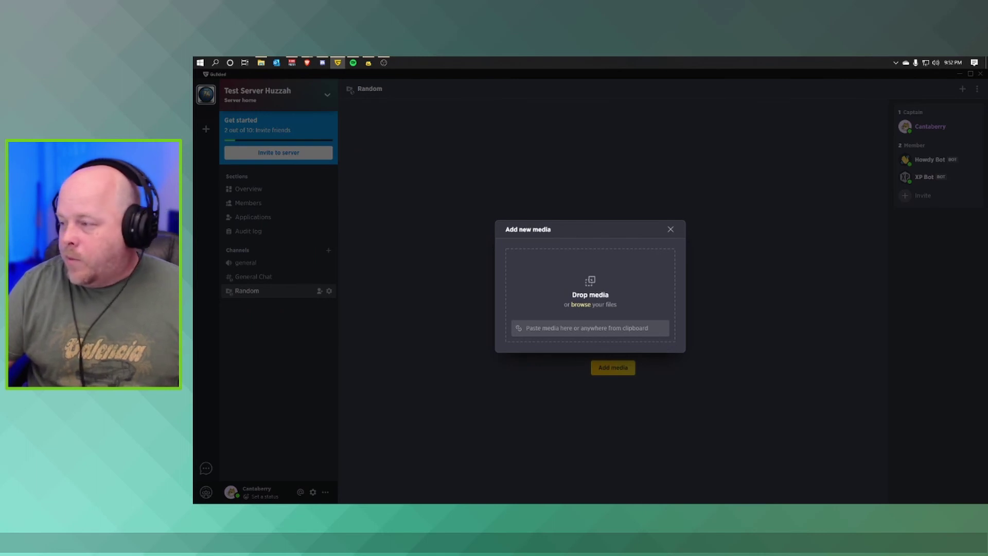
pyautogui.moveTo(193, 288); pyautogui.dragTo(547, 291)
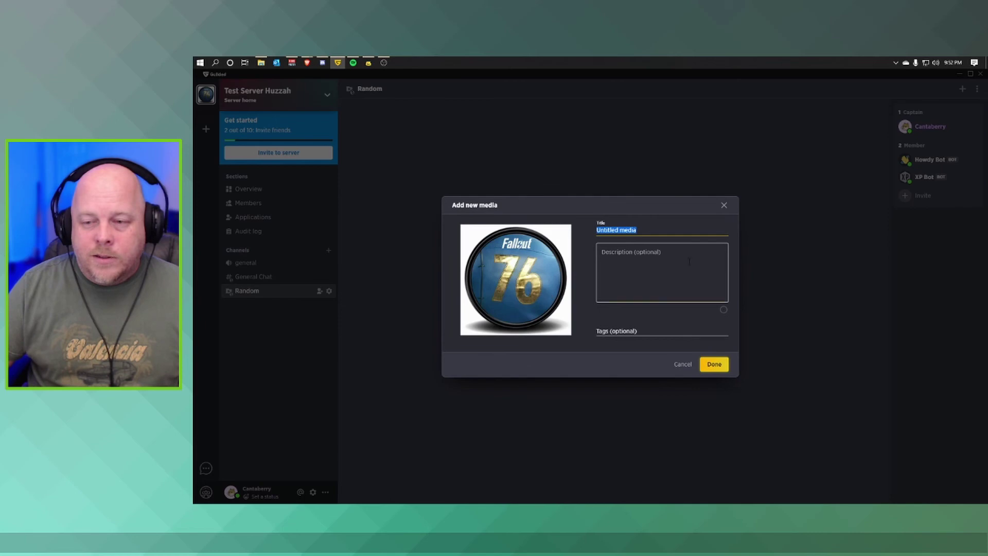
pyautogui.write('Server')
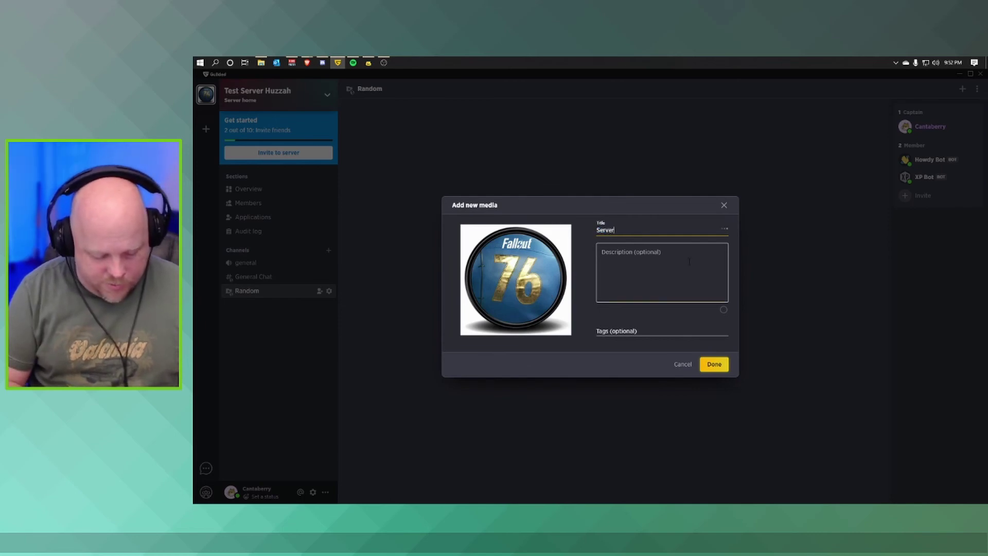
pyautogui.write(' (con')
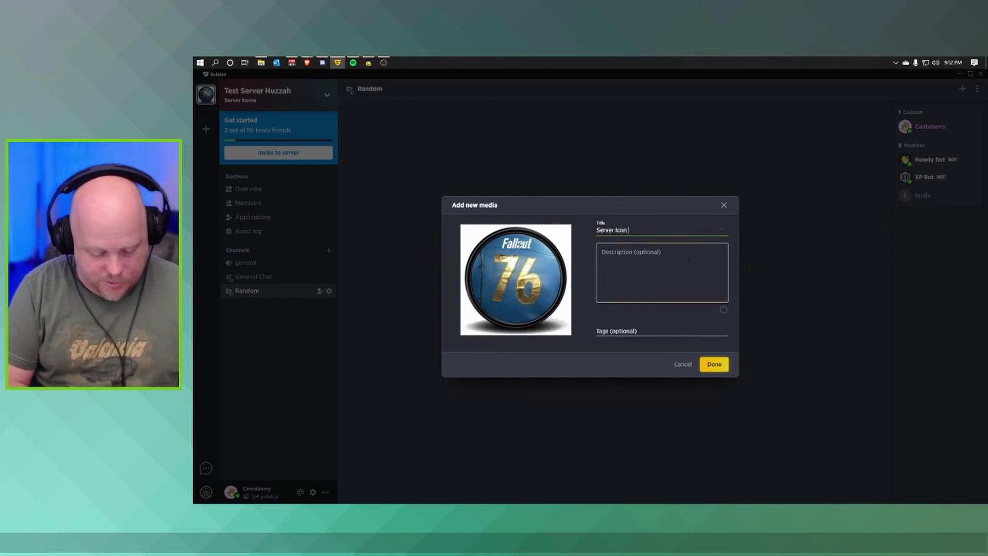
pyautogui.write(' Yeah')
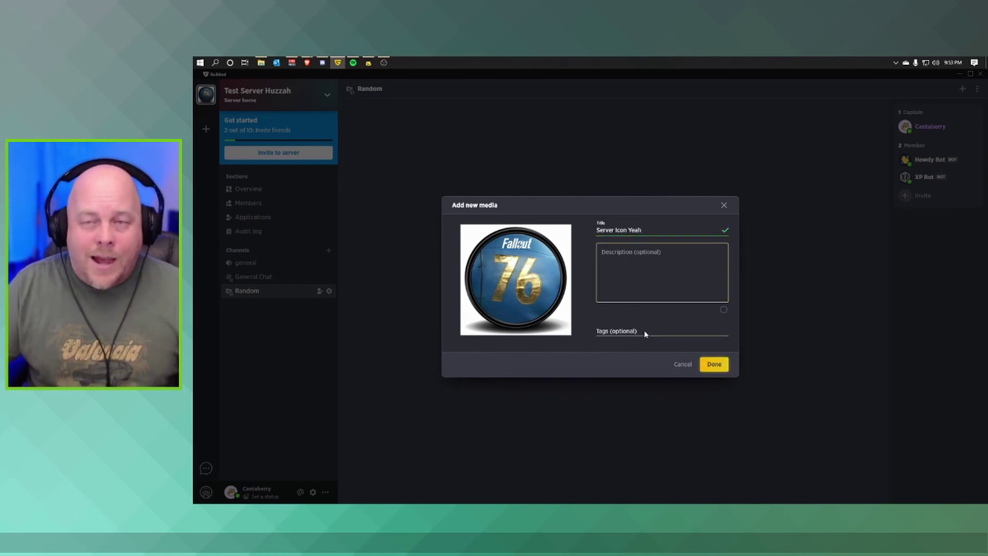
pyautogui.click(719, 365)
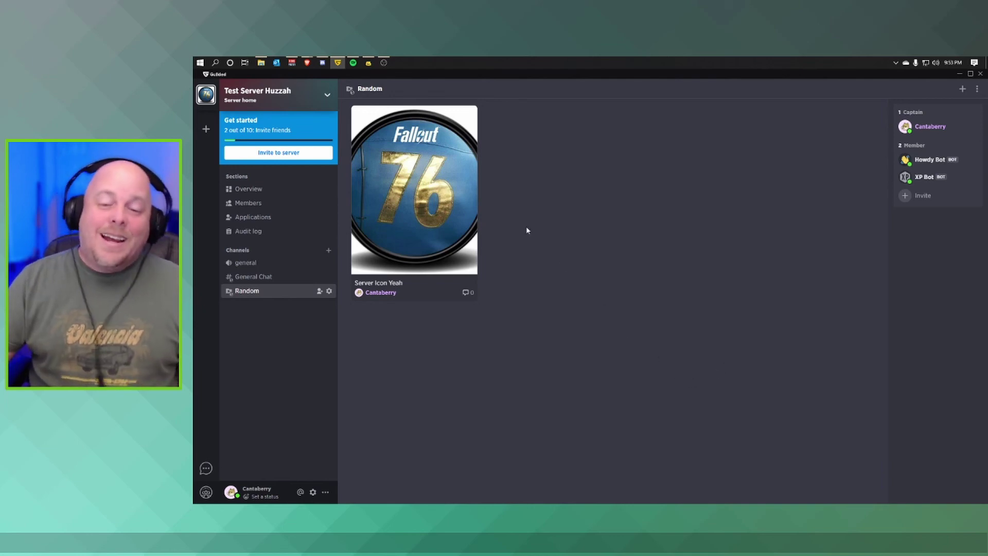
# - Post the comment "This is a comment" on the Fallout 76 image and return to the Random channel
pyautogui.click(405, 203)
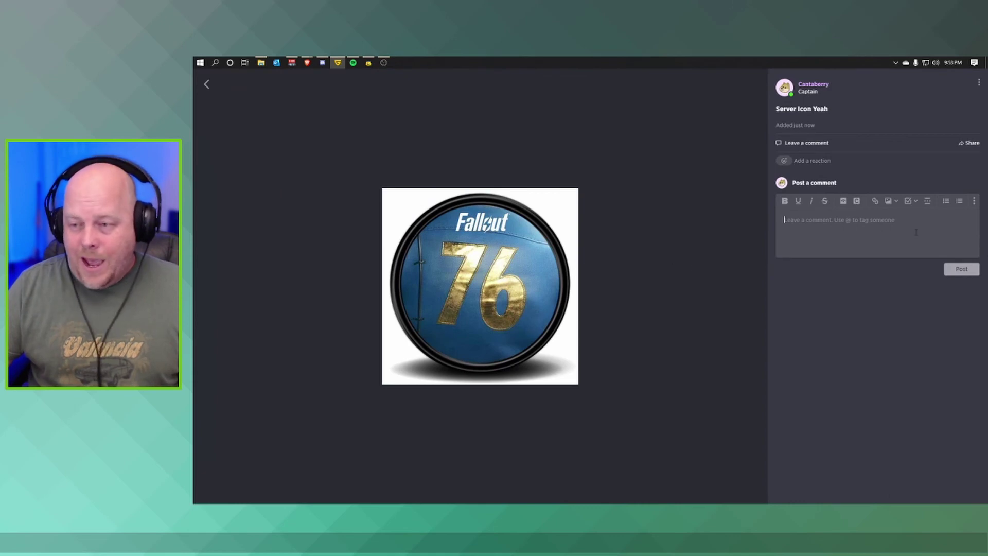
pyautogui.write('This ')
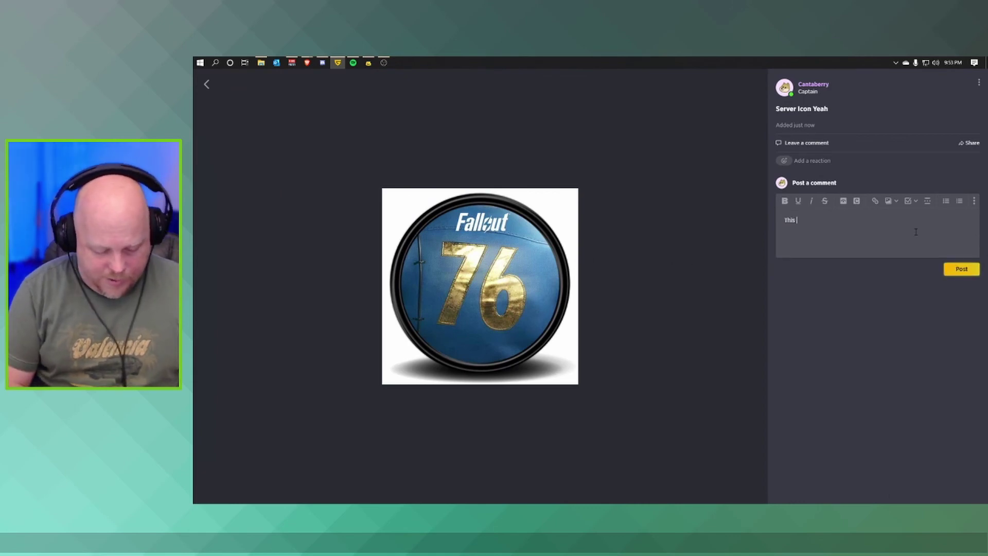
pyautogui.write('is a comment')
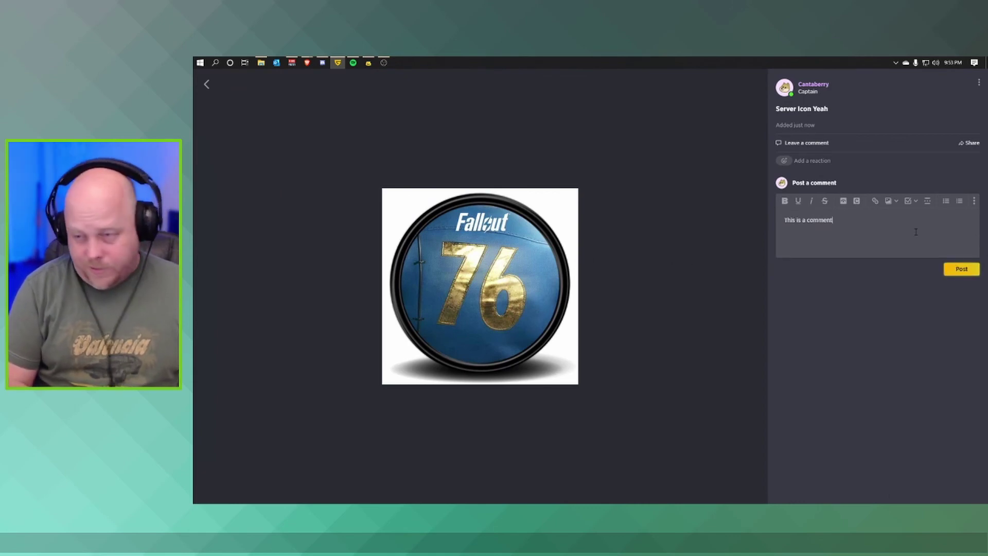
pyautogui.click(965, 268)
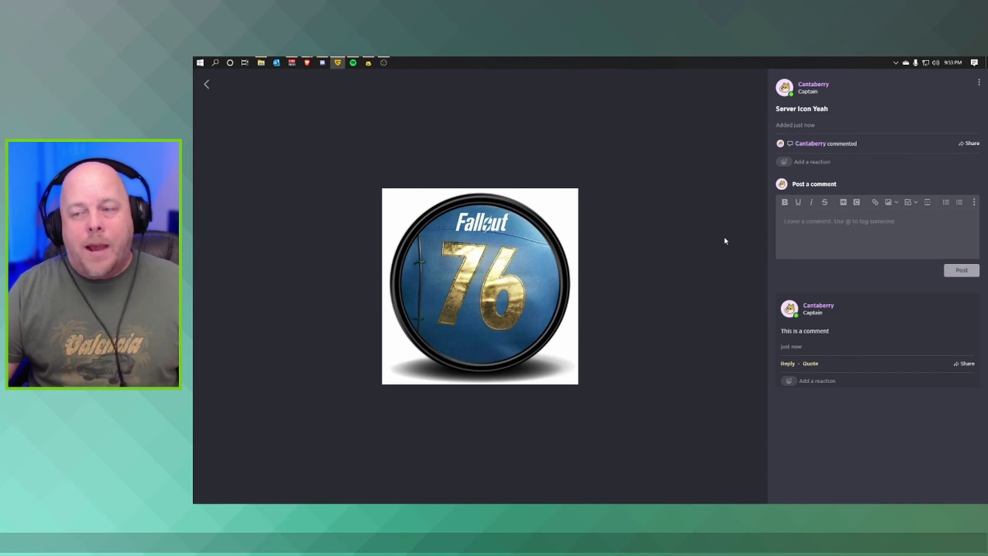
pyautogui.click(207, 85)
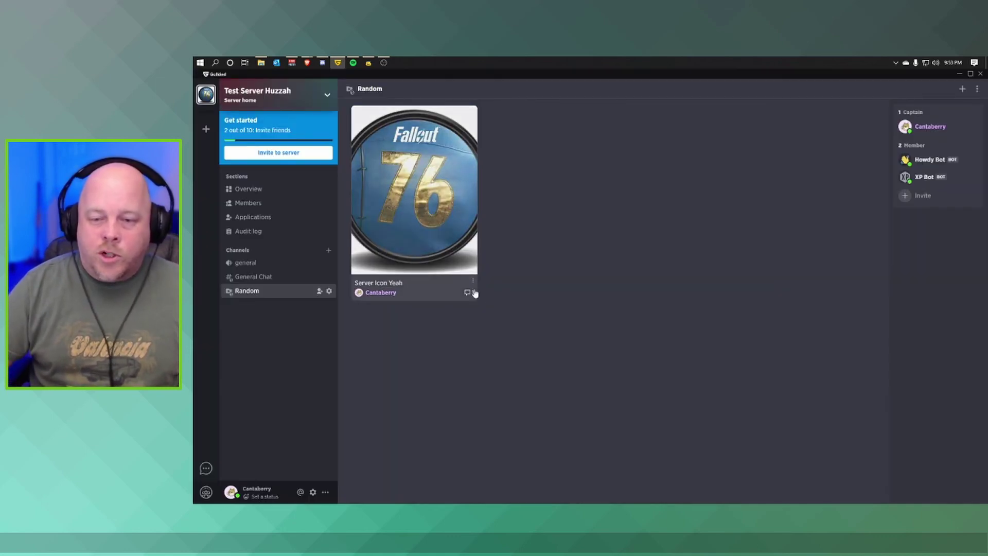